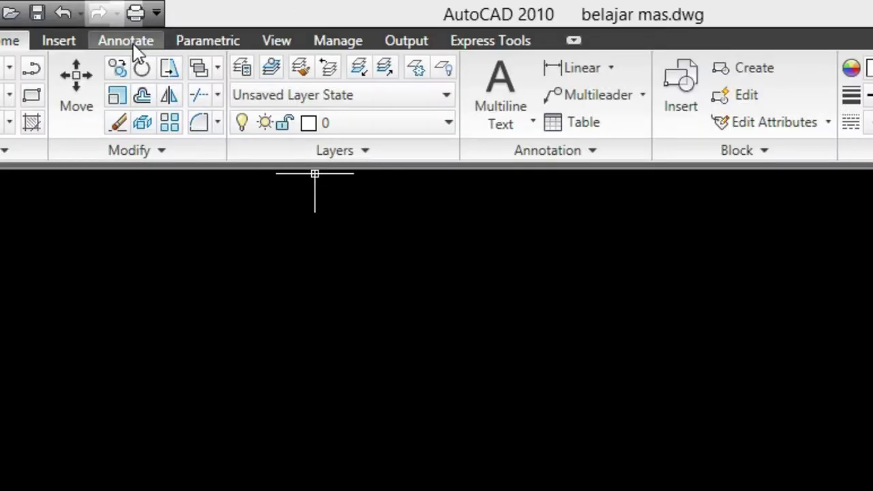
# Step: Create a new multileader style named '2.5' based on the Annotative style
pyautogui.click(126, 42)
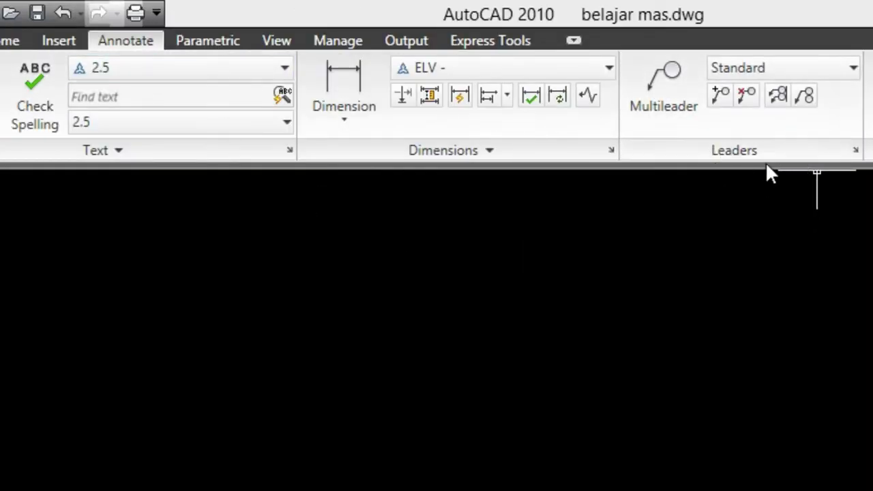
pyautogui.click(855, 152)
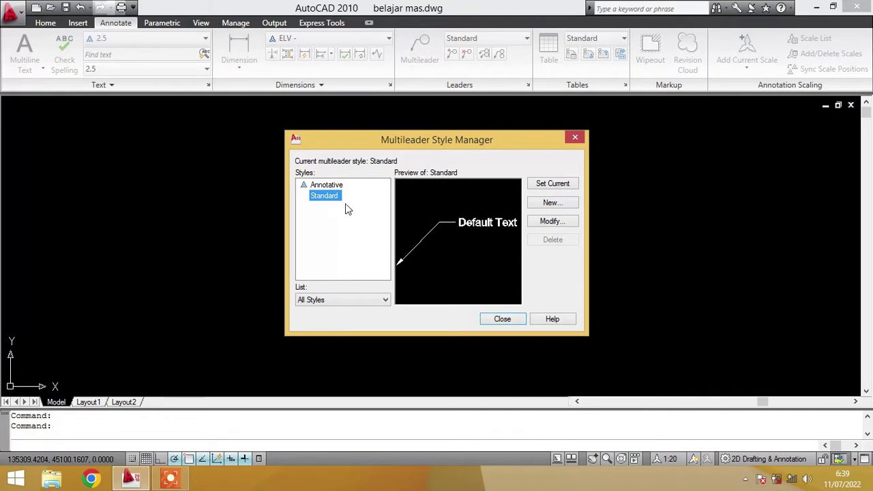
pyautogui.click(344, 186)
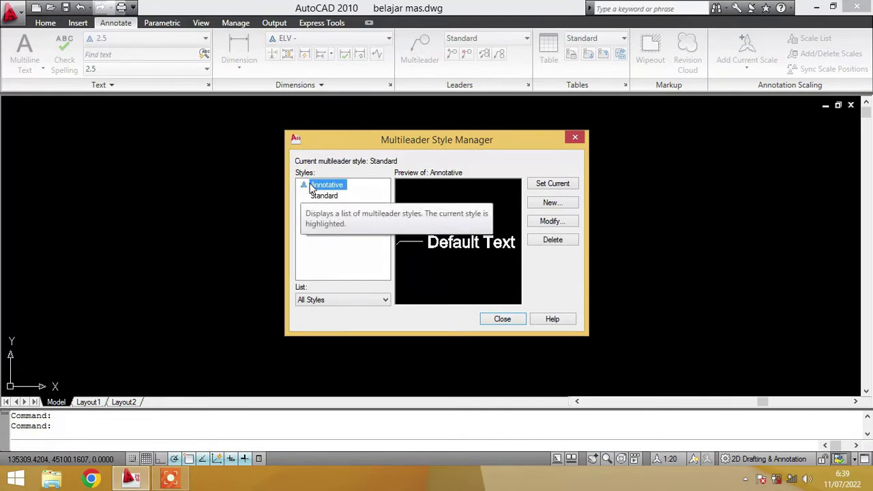
pyautogui.click(566, 207)
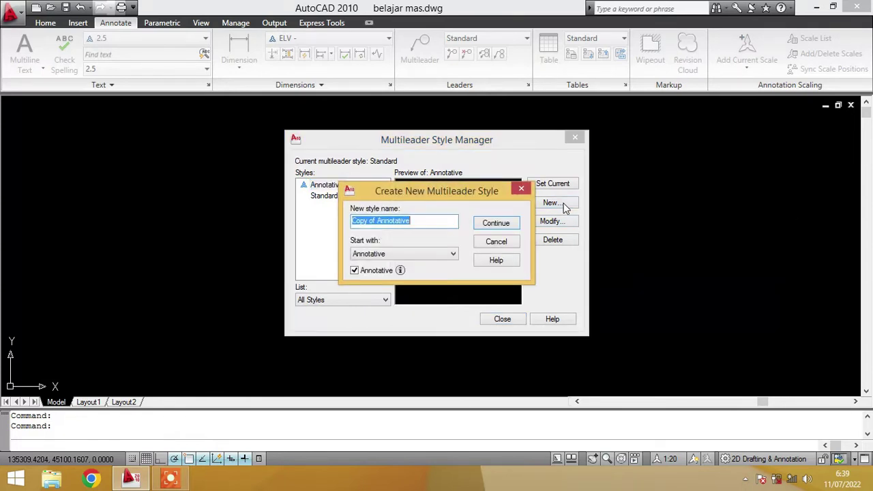
pyautogui.write('2.5')
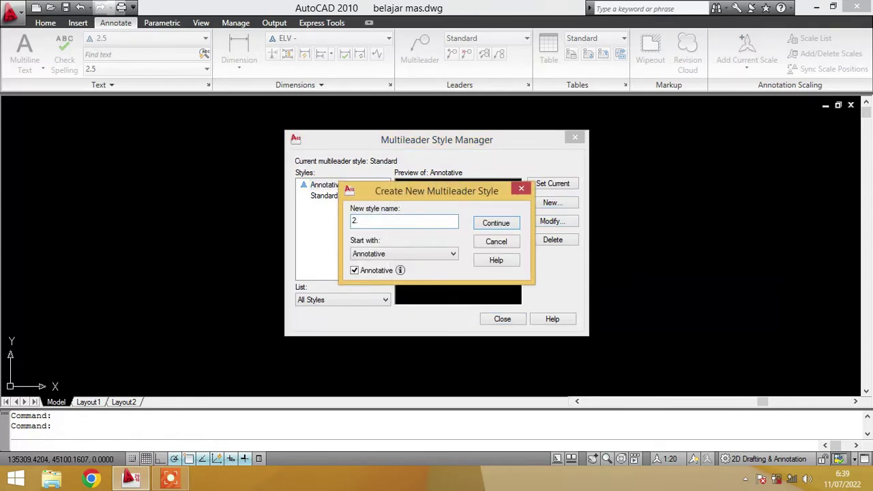
pyautogui.click(496, 223)
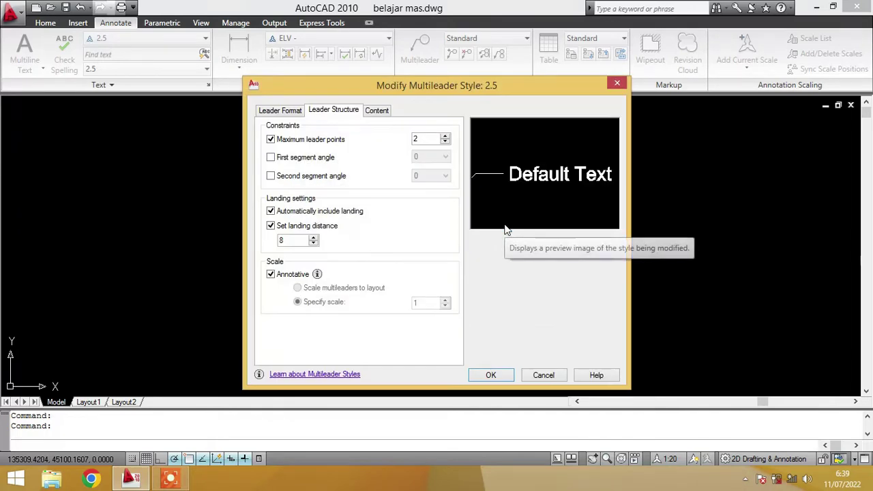
# Step: Set the style's leader text to the 2.5 text style with a landing gap of 1
pyautogui.click(379, 111)
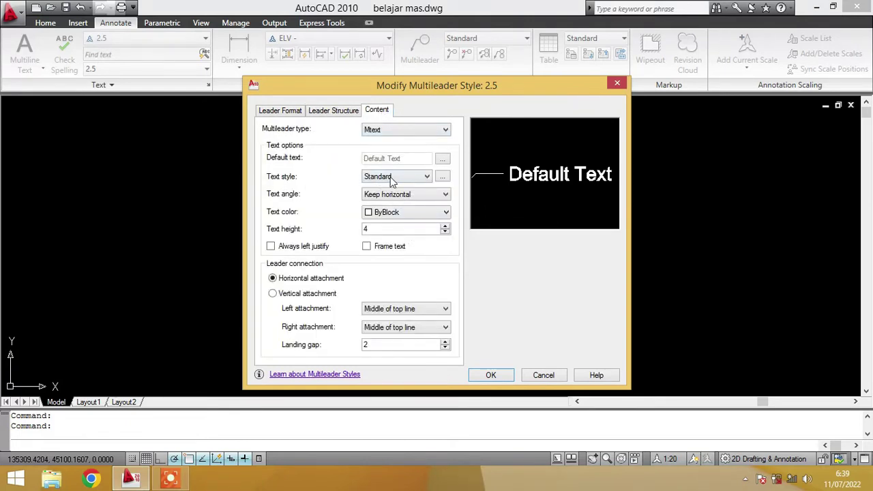
pyautogui.click(393, 179)
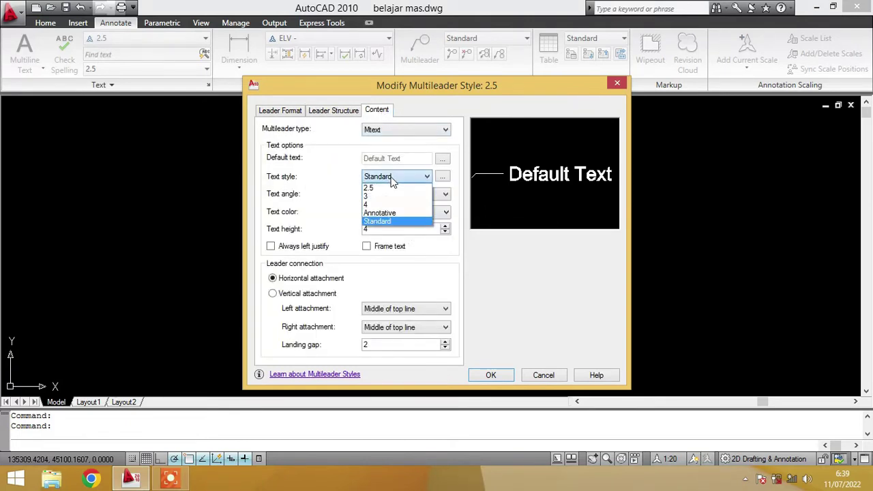
pyautogui.click(379, 188)
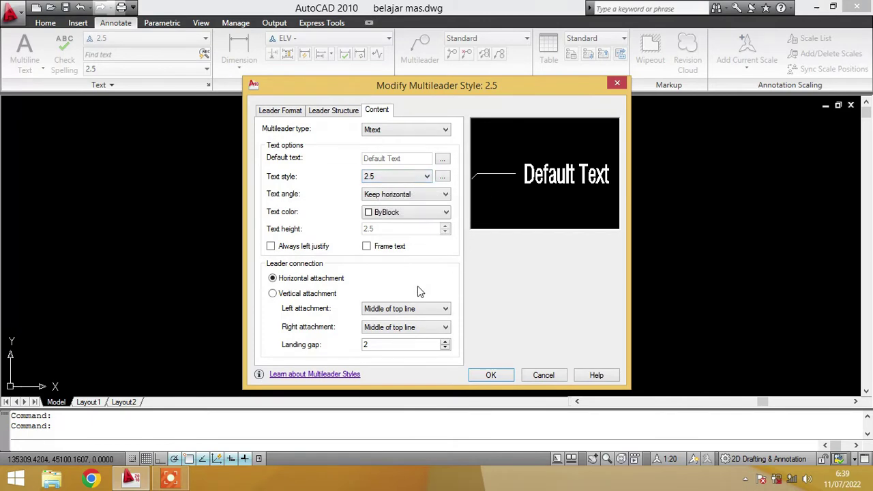
pyautogui.doubleClick(372, 344)
pyautogui.write('1')
# Step: Try first segment angles of 90 and 0, then leave the first segment angle unconstrained
pyautogui.click(326, 118)
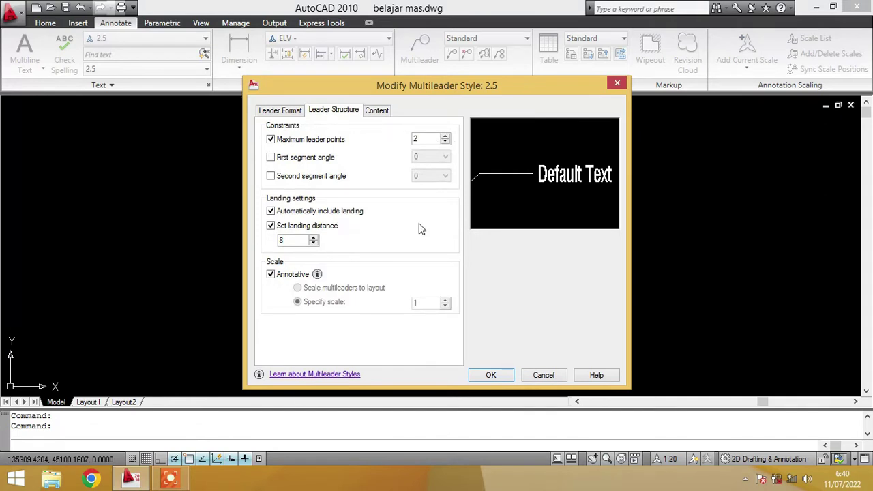
pyautogui.click(271, 158)
pyautogui.click(446, 158)
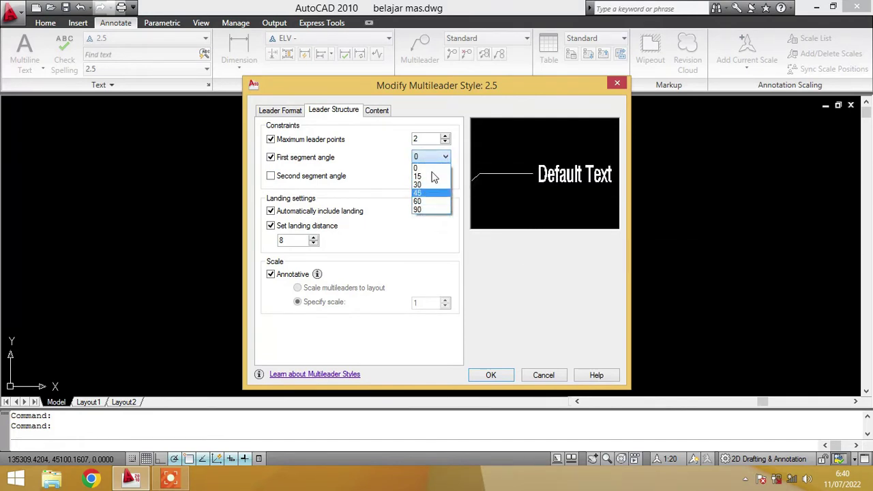
pyautogui.click(430, 208)
pyautogui.click(430, 159)
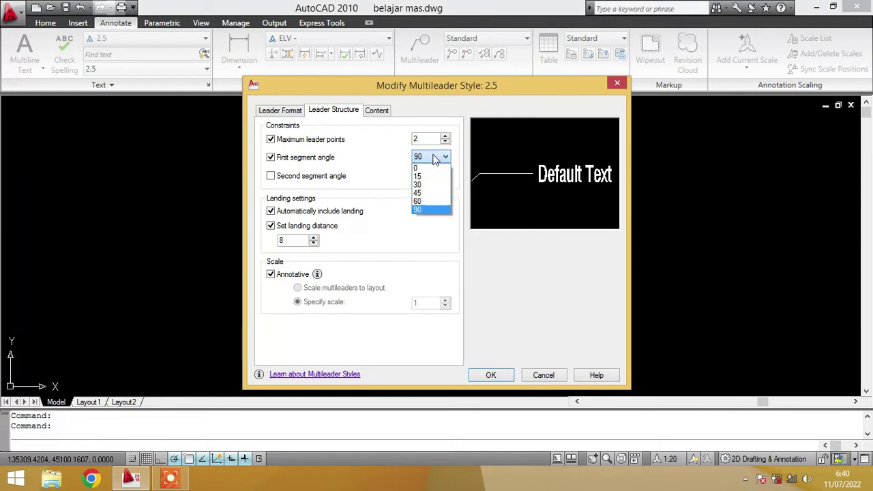
pyautogui.click(426, 170)
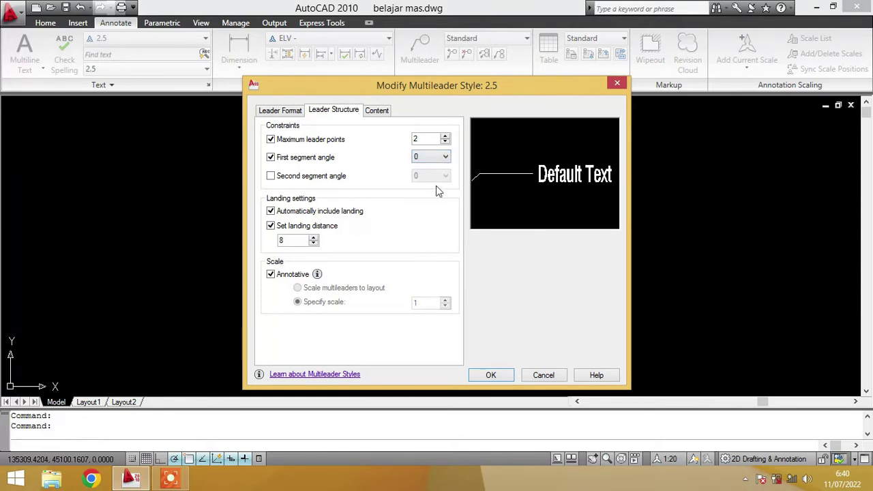
pyautogui.click(270, 157)
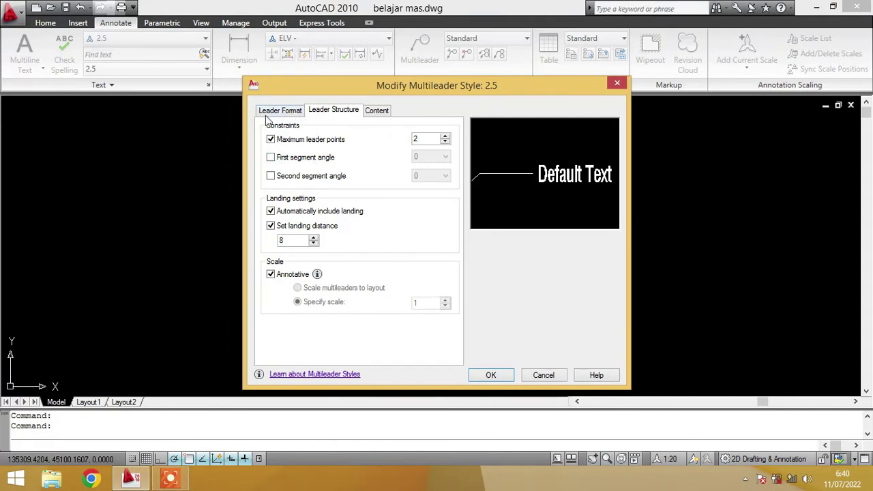
# Step: Set the leader line to ByLayer colour, Continuous linetype and 0.05 mm lineweight
pyautogui.click(270, 113)
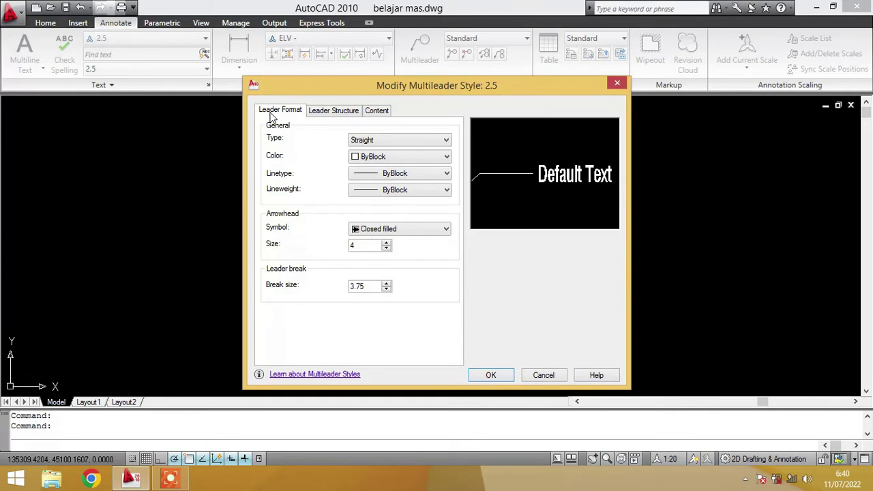
pyautogui.click(378, 161)
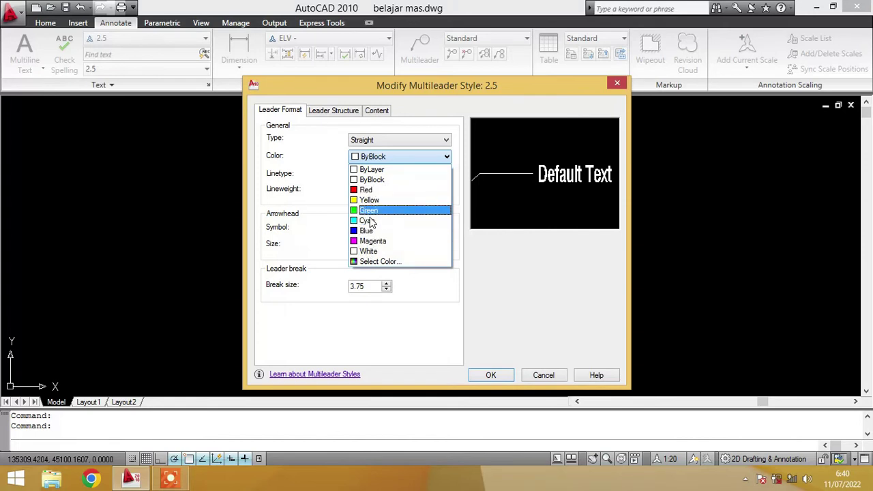
pyautogui.click(387, 170)
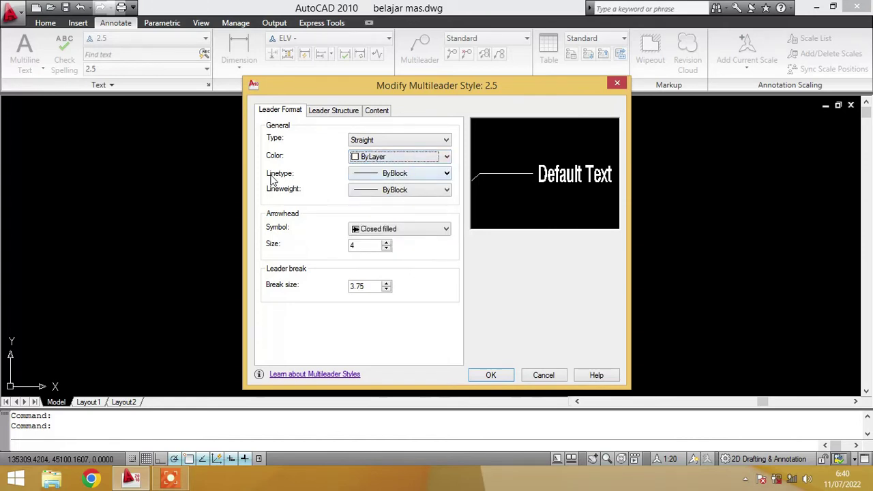
pyautogui.click(412, 176)
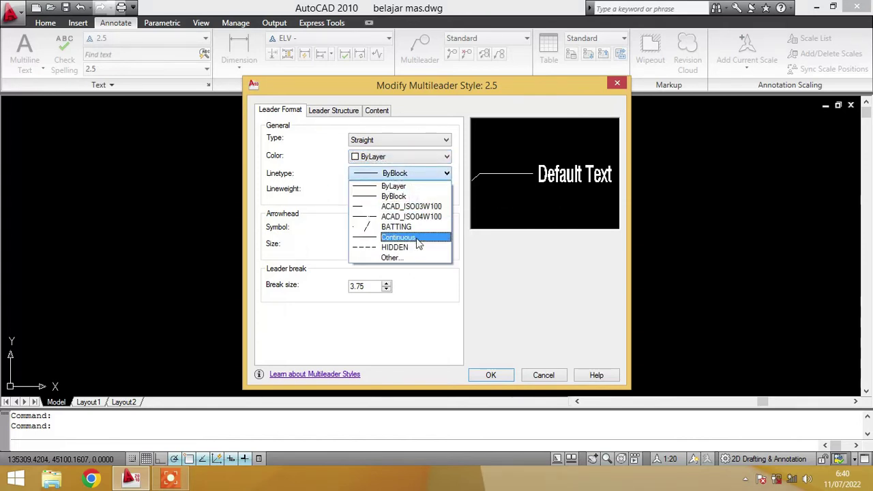
pyautogui.click(395, 239)
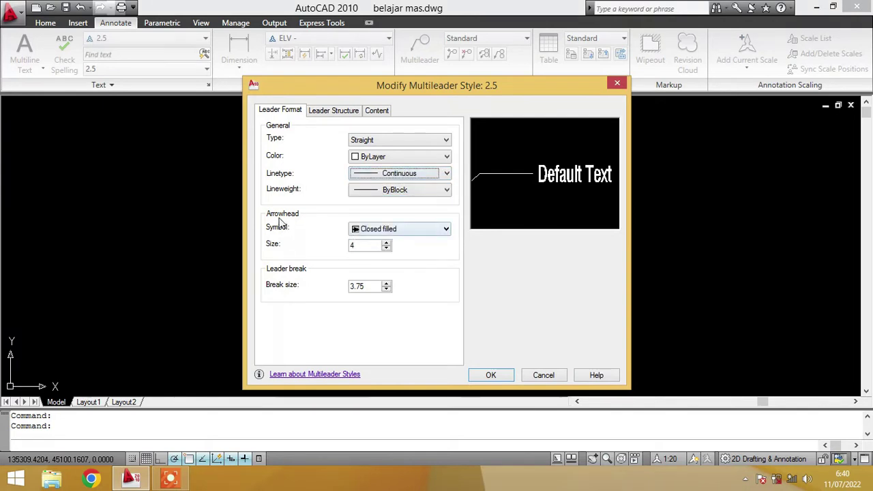
pyautogui.click(403, 193)
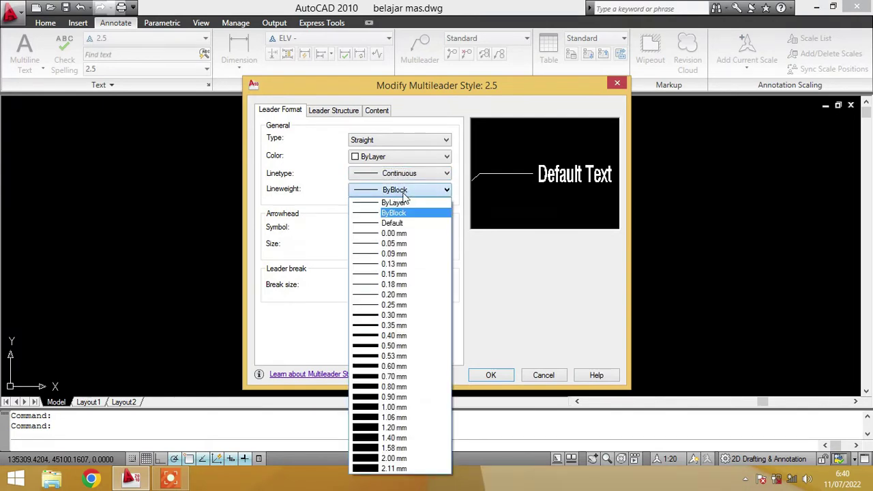
pyautogui.click(398, 246)
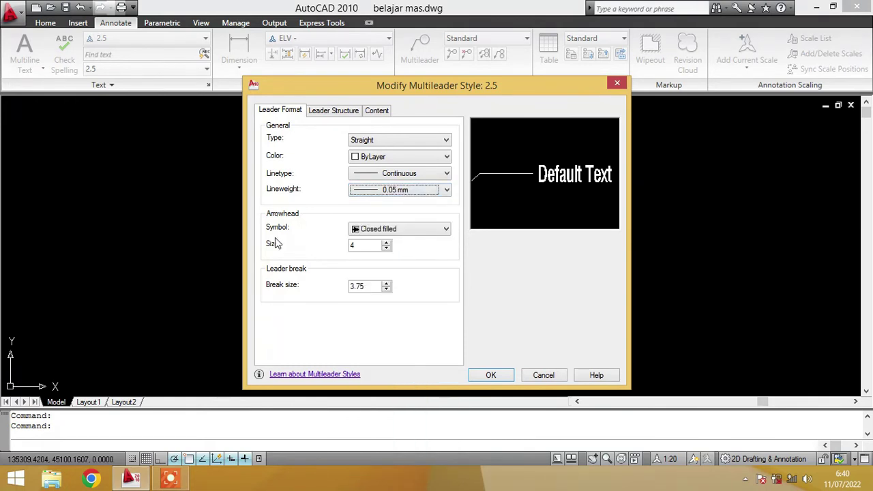
# Step: Use a Dot arrowhead with size 0.5
pyautogui.click(405, 228)
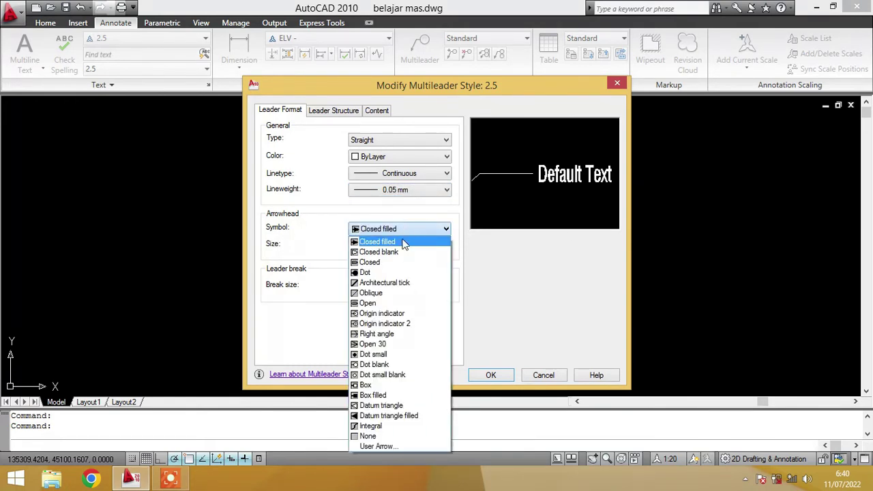
pyautogui.click(372, 273)
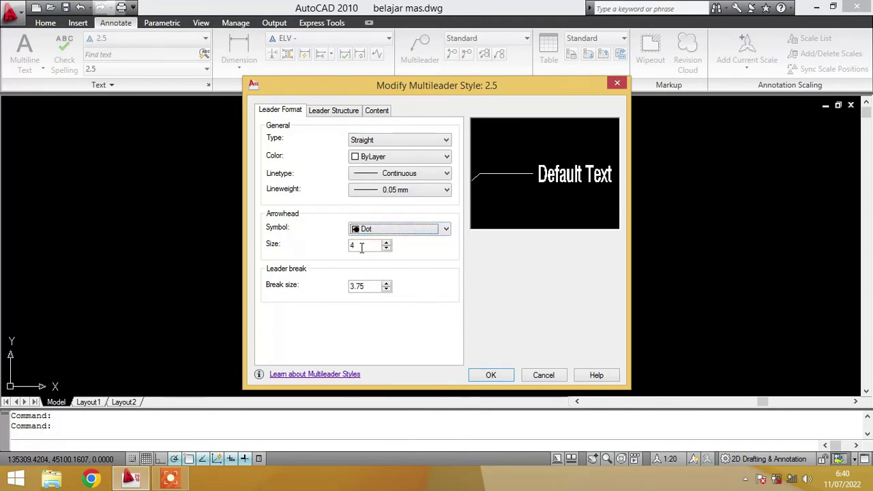
pyautogui.doubleClick(360, 245)
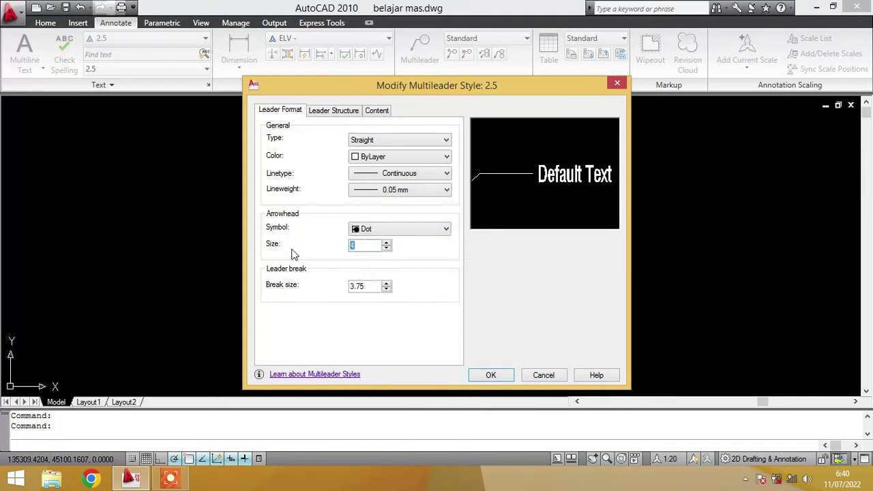
pyautogui.write('0.5')
# Step: Save the 2.5 style, set it current, and close the Multileader Style Manager
pyautogui.click(499, 376)
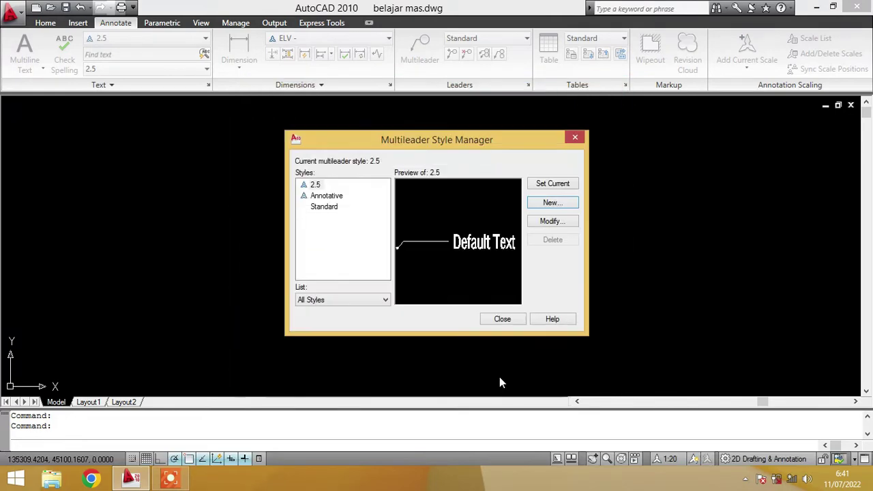
pyautogui.click(318, 186)
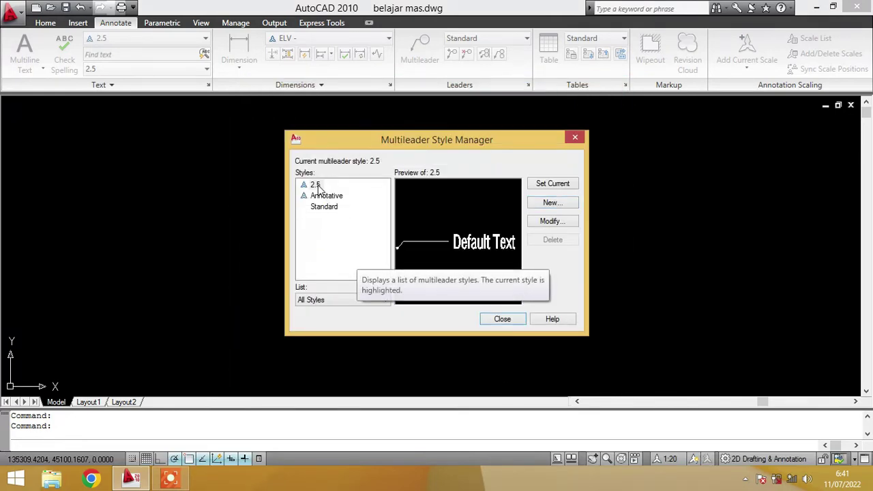
pyautogui.click(567, 190)
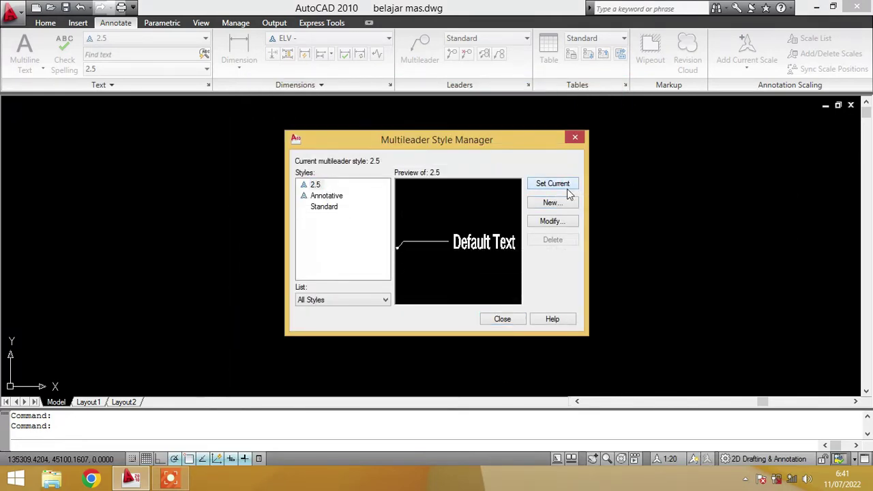
pyautogui.click(503, 319)
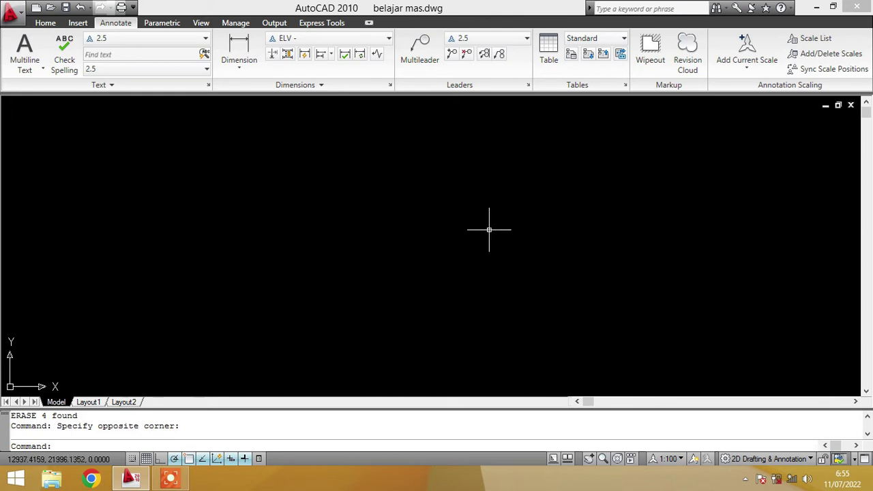
# Step: Place a multileader from the R.TUNGGU footing to a landing on its right
pyautogui.scroll(-5, 487, 228)
pyautogui.scroll(1, 399, 300)
pyautogui.scroll(1, 401, 322)
pyautogui.scroll(1, 401, 318)
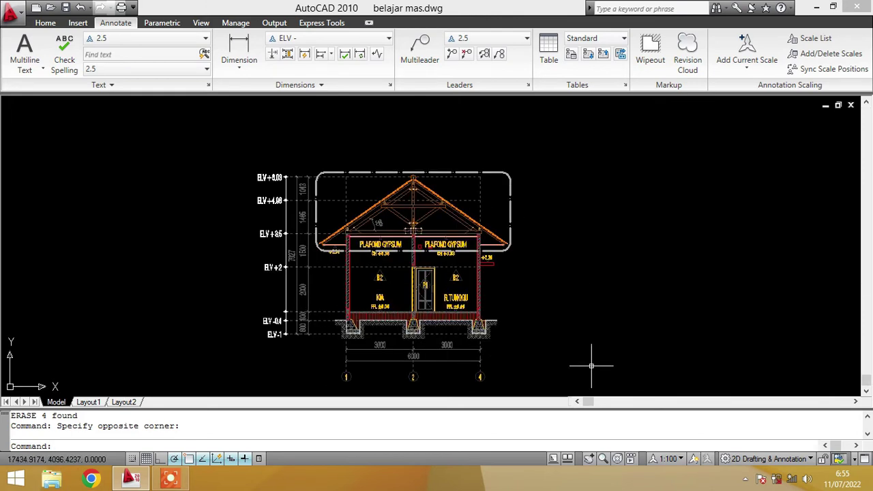
pyautogui.click(419, 51)
pyautogui.scroll(3, 528, 297)
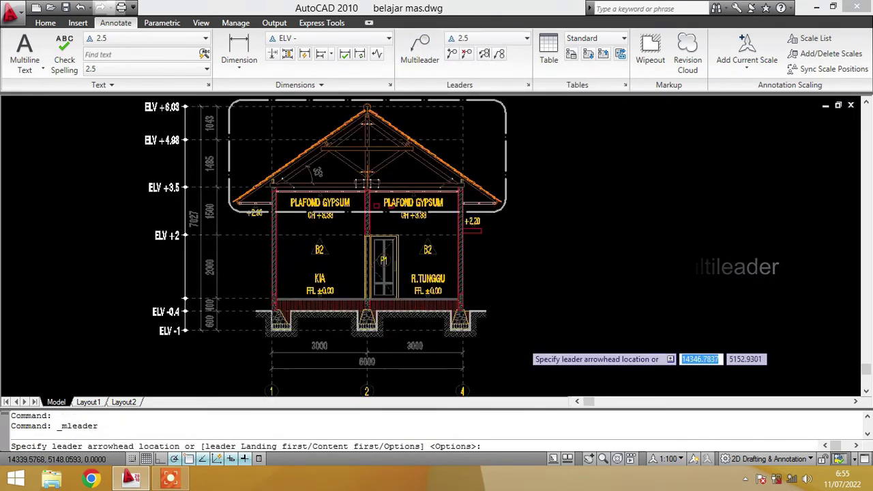
pyautogui.scroll(3, 456, 298)
pyautogui.scroll(2, 454, 341)
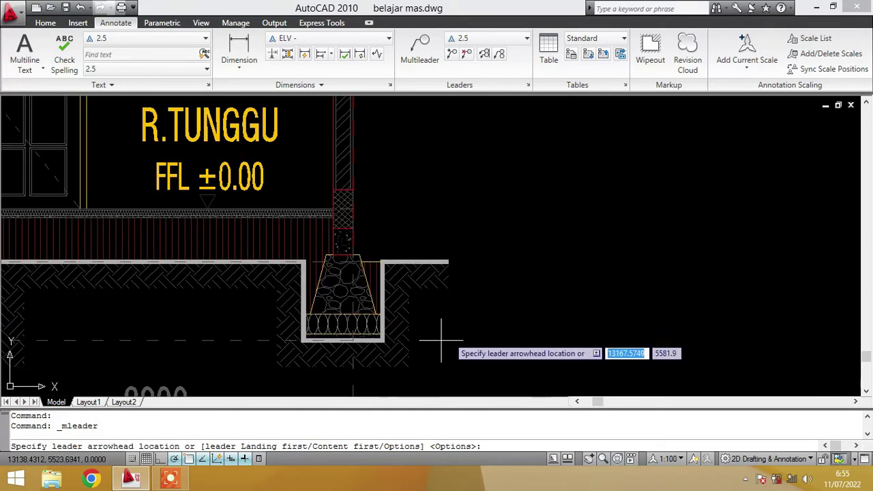
pyautogui.click(343, 325)
pyautogui.click(449, 325)
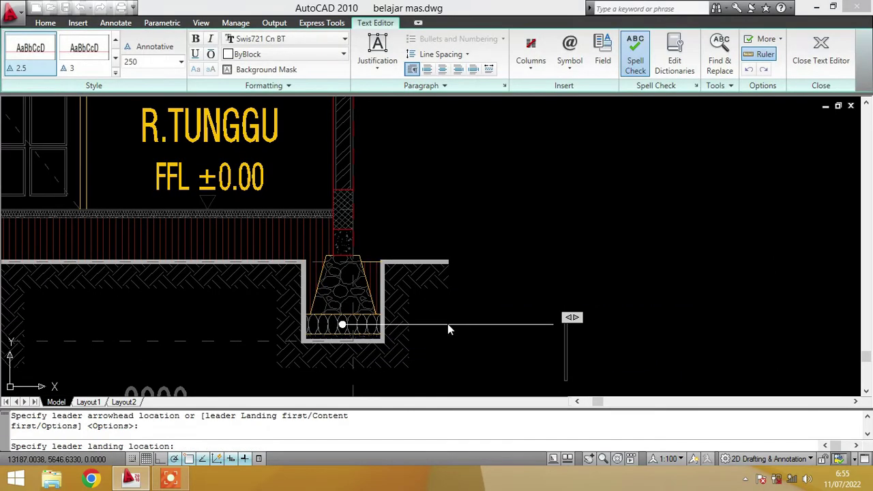
# Step: Enter CONTOH as the leader text and begin selecting the new leader
pyautogui.write('CO')
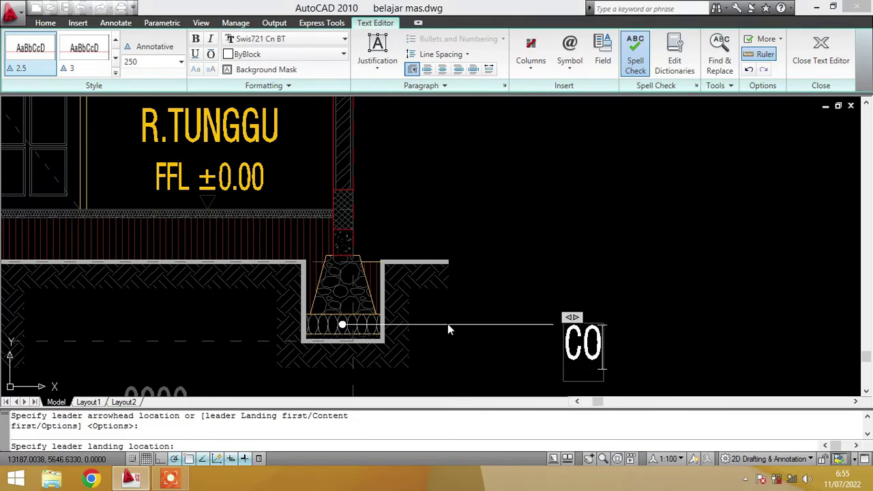
pyautogui.write('M')
pyautogui.press('BackSpace')
pyautogui.write('NTOH')
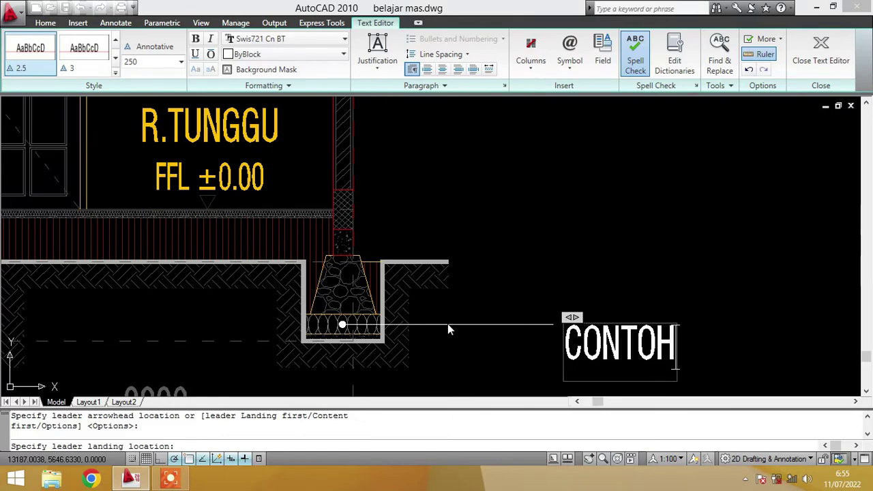
pyautogui.click(544, 232)
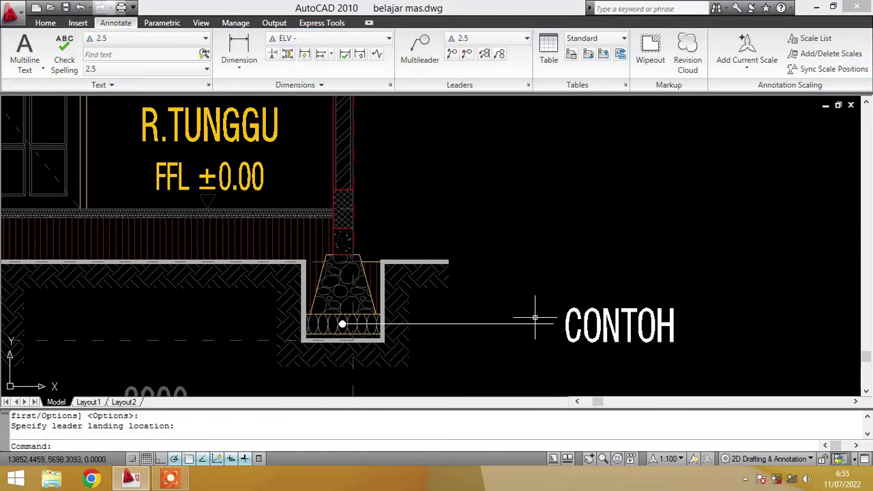
pyautogui.click(535, 345)
# Step: Copy the CONTOH leader with CO to three evenly spaced positions above the original
pyautogui.click(510, 308)
pyautogui.write('co')
pyautogui.press('Return')
pyautogui.scroll(-2, 503, 328)
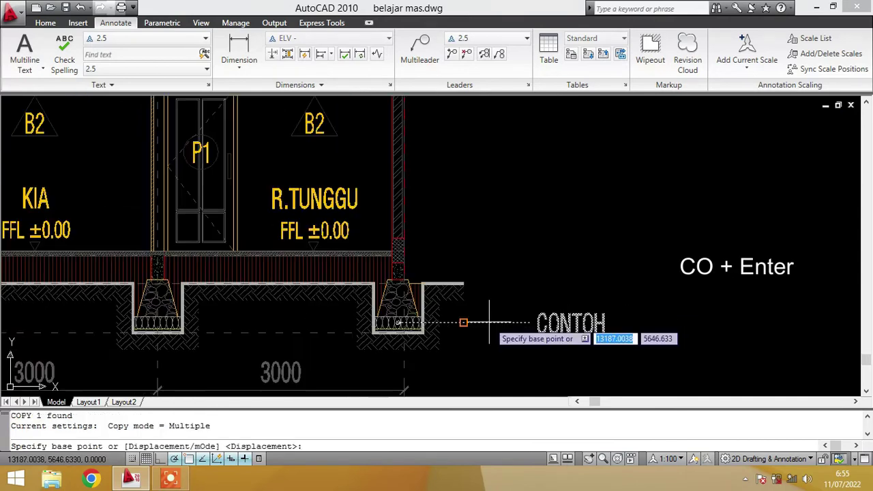
pyautogui.click(686, 350)
pyautogui.click(686, 318)
pyautogui.click(685, 285)
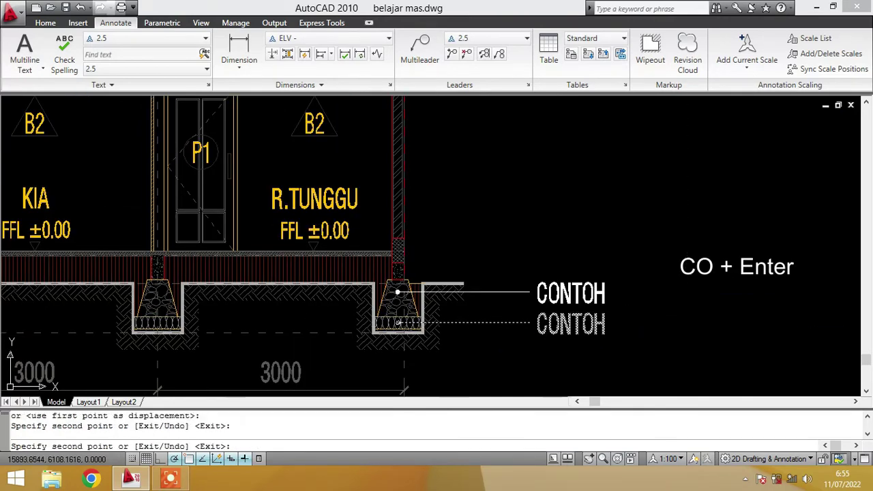
pyautogui.click(686, 254)
pyautogui.press('Return')
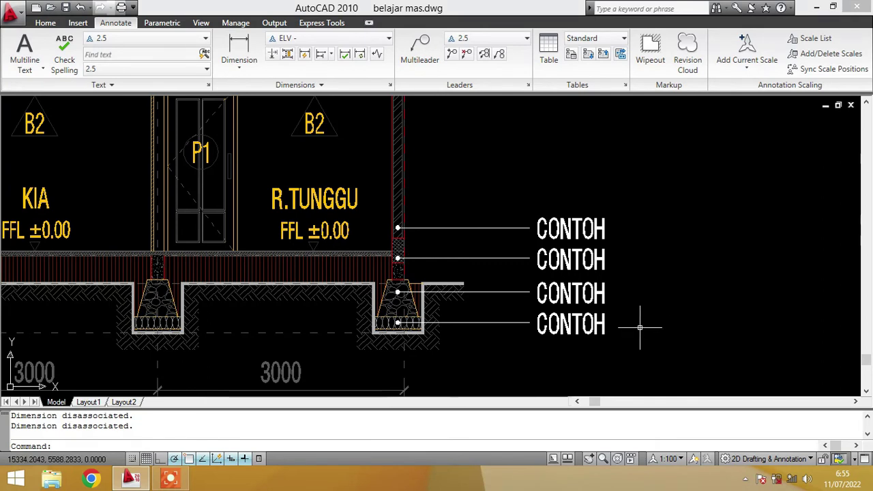
pyautogui.write('ED')
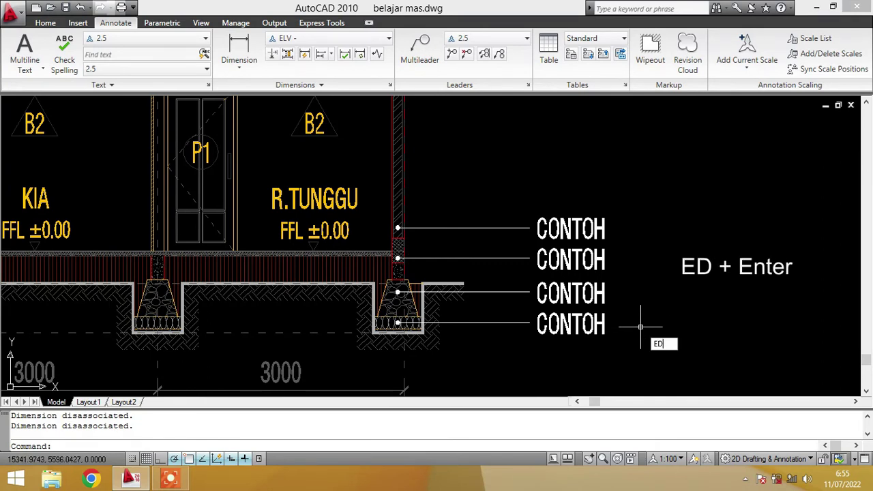
pyautogui.press('Return')
pyautogui.click(540, 293)
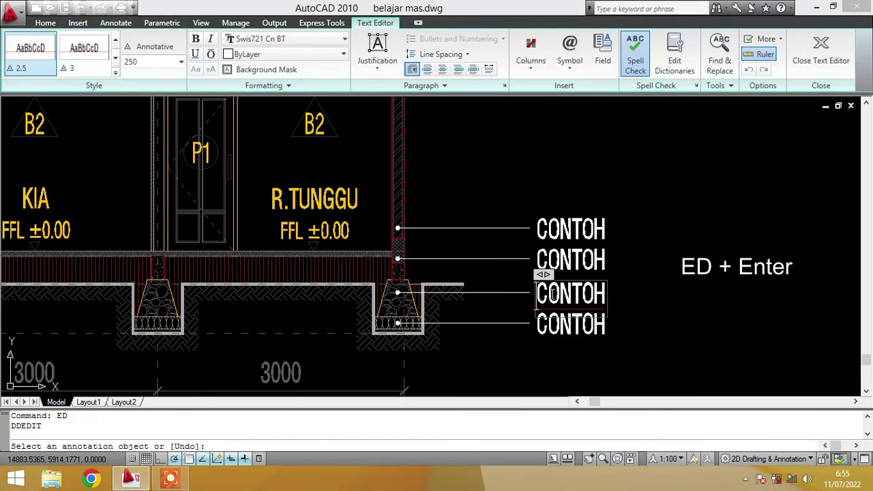
pyautogui.moveTo(538, 293); pyautogui.dragTo(617, 292)
pyautogui.click(680, 304)
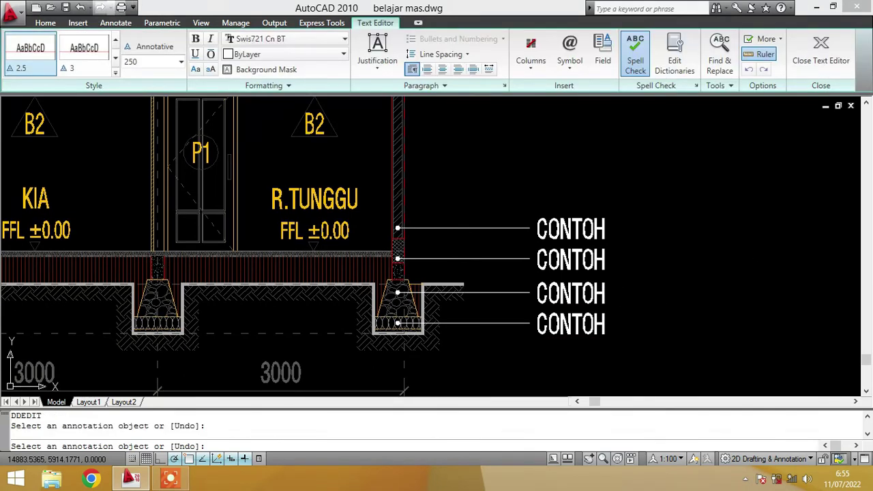
pyautogui.scroll(-3, 547, 244)
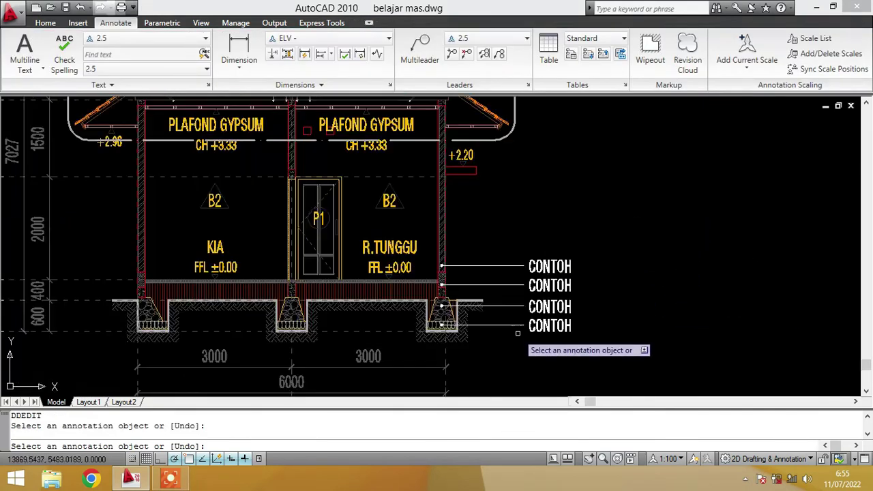
pyautogui.scroll(2, 620, 330)
pyautogui.press('Escape')
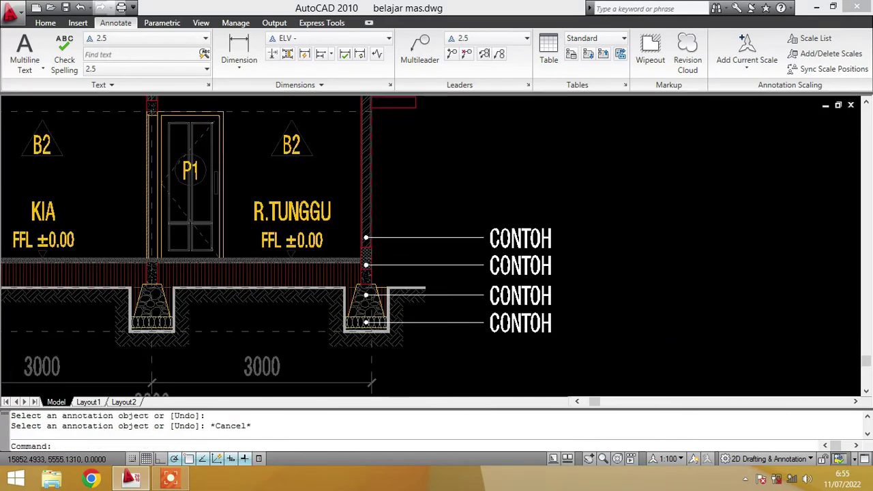
pyautogui.scroll(2, 482, 330)
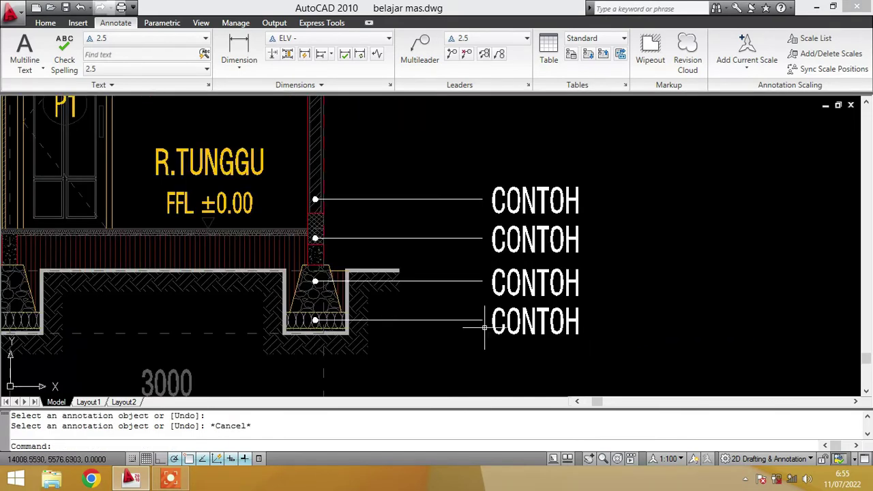
pyautogui.scroll(1, 478, 317)
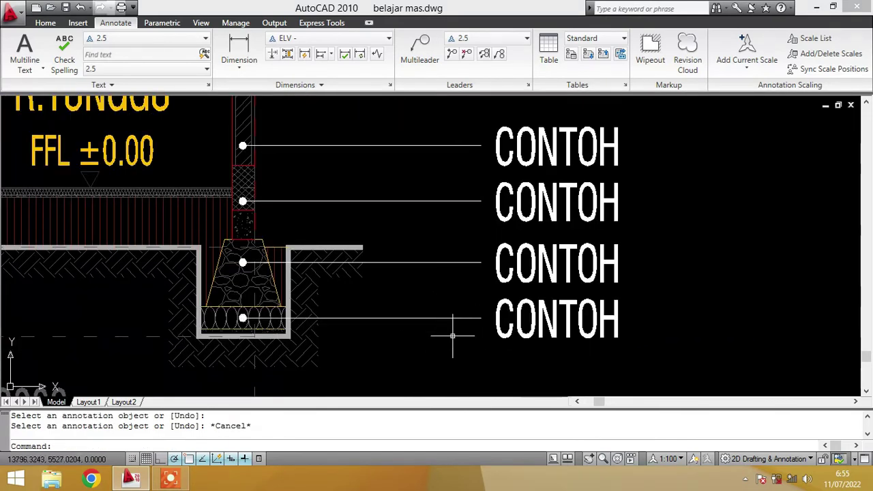
pyautogui.scroll(-1, 477, 339)
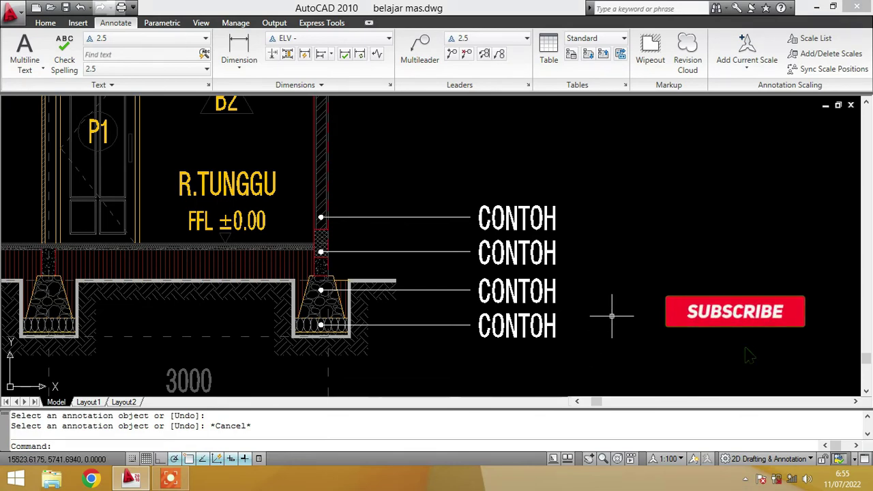
pyautogui.scroll(-4, 612, 316)
pyautogui.scroll(-3, 610, 308)
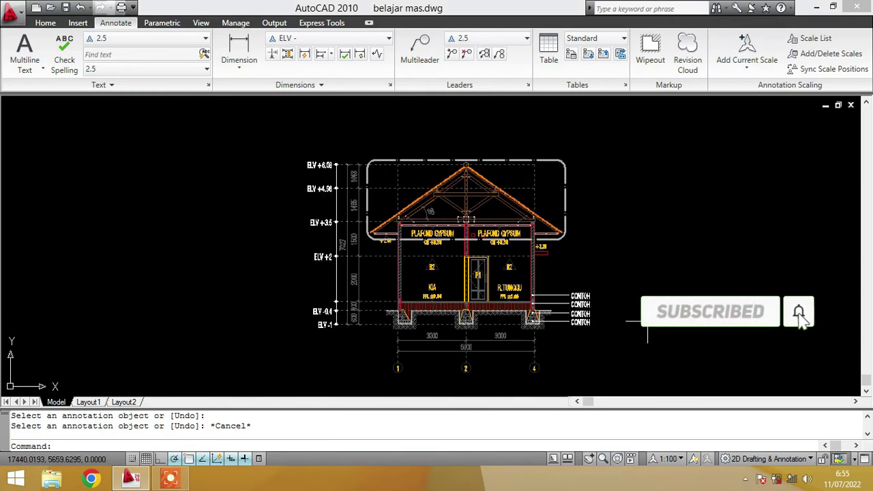